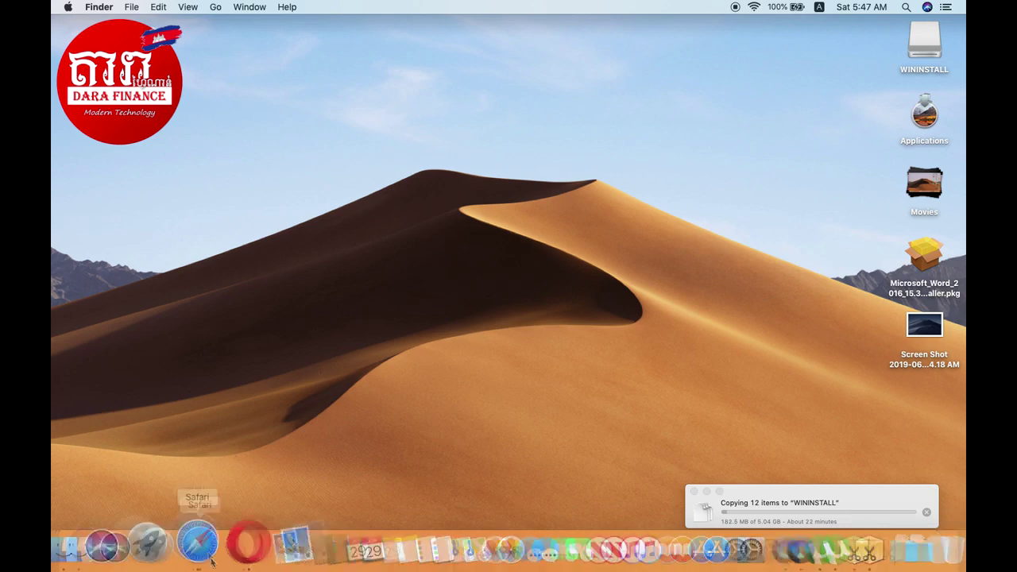
- Quit the Opera browser, confirming the closing of its tabs, and quit Safari
right_click(228, 525)
click(255, 459)
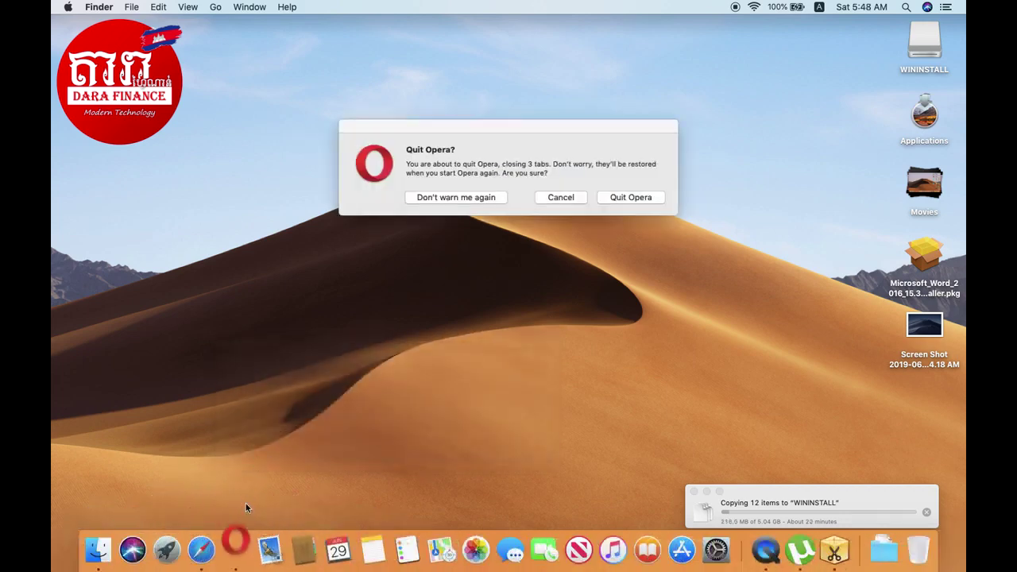
click(624, 199)
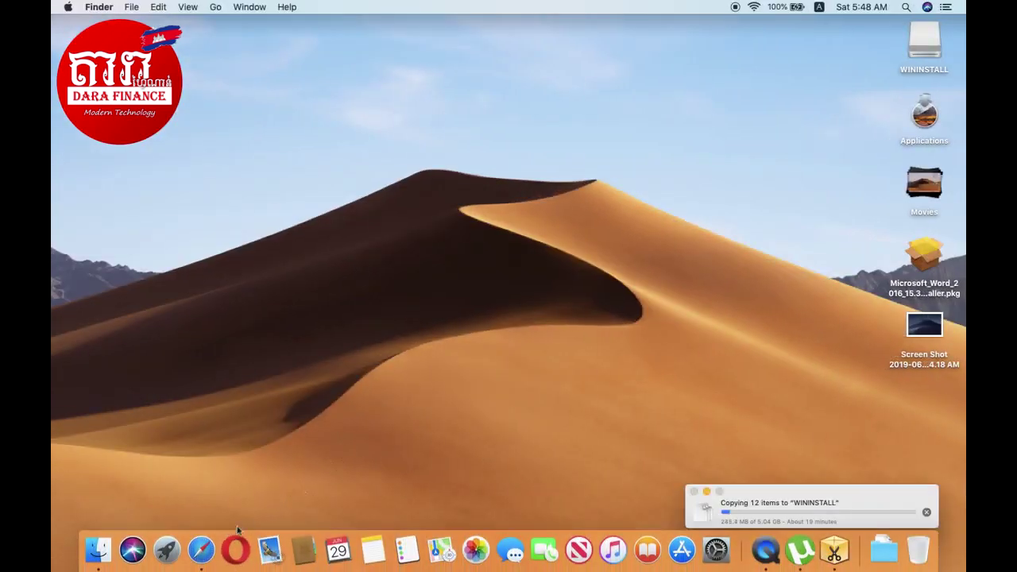
right_click(208, 537)
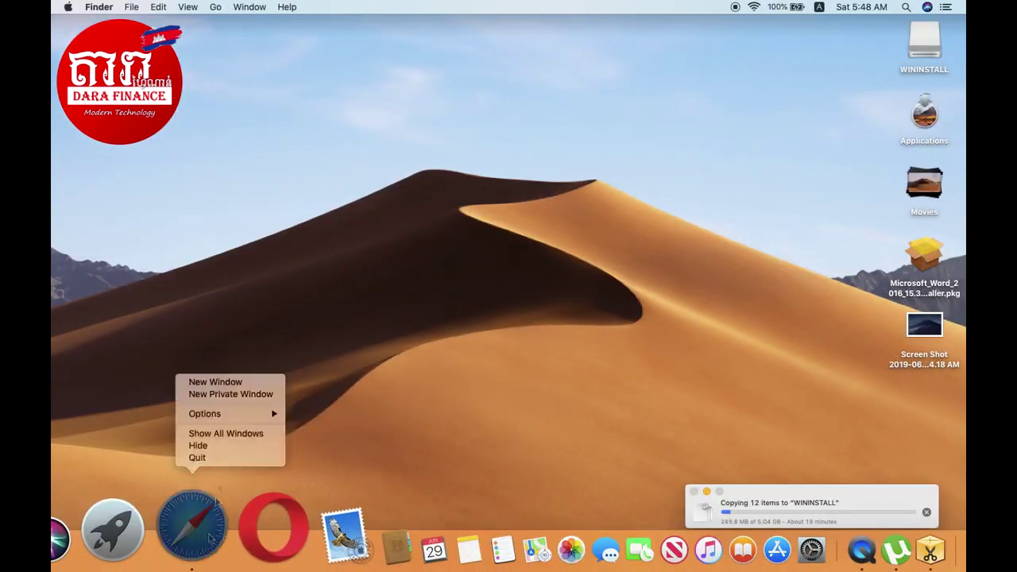
click(222, 459)
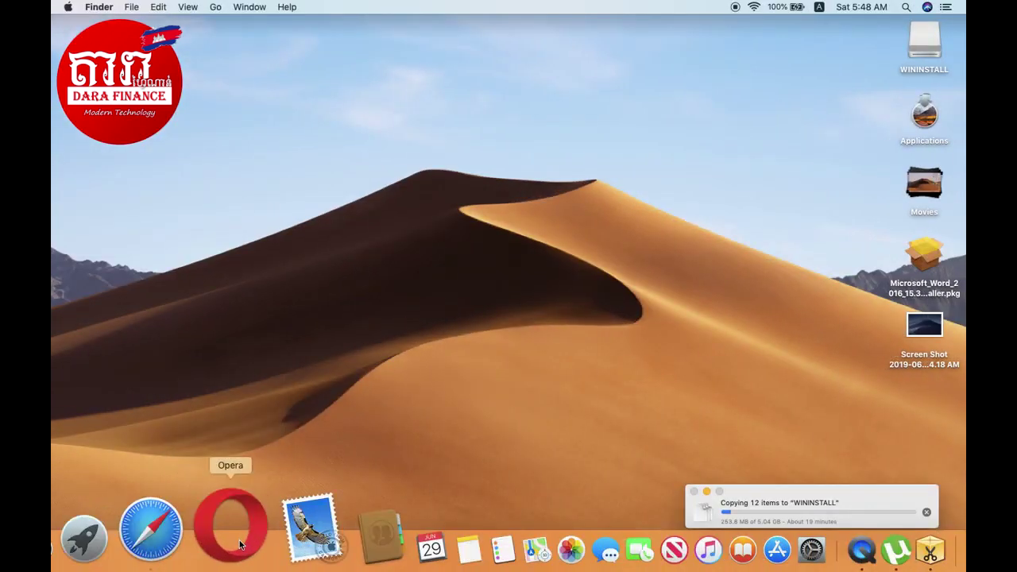
- Reopen Opera and close all restored tabs, keeping only the Speed Dial page
click(234, 523)
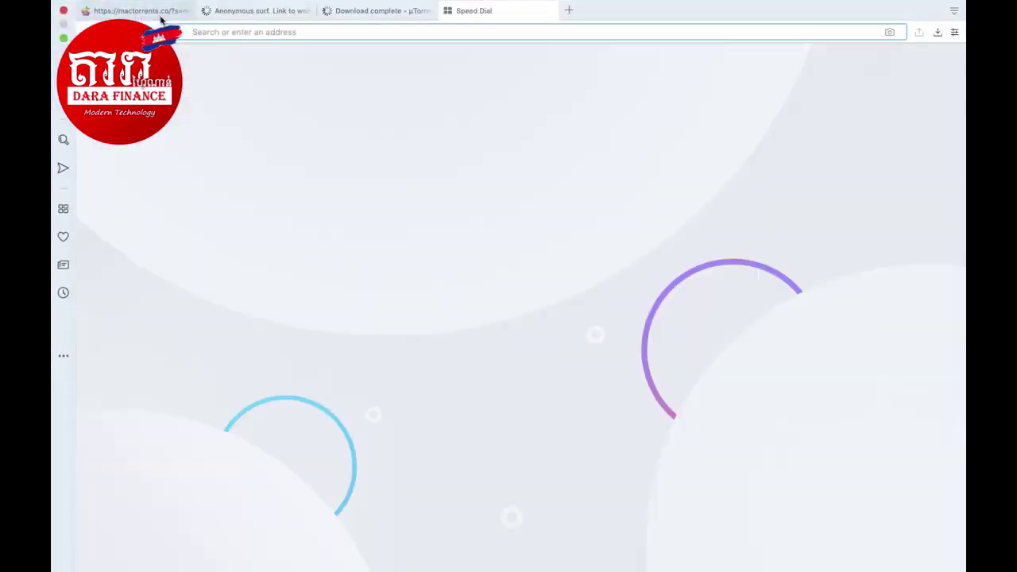
click(86, 11)
click(86, 10)
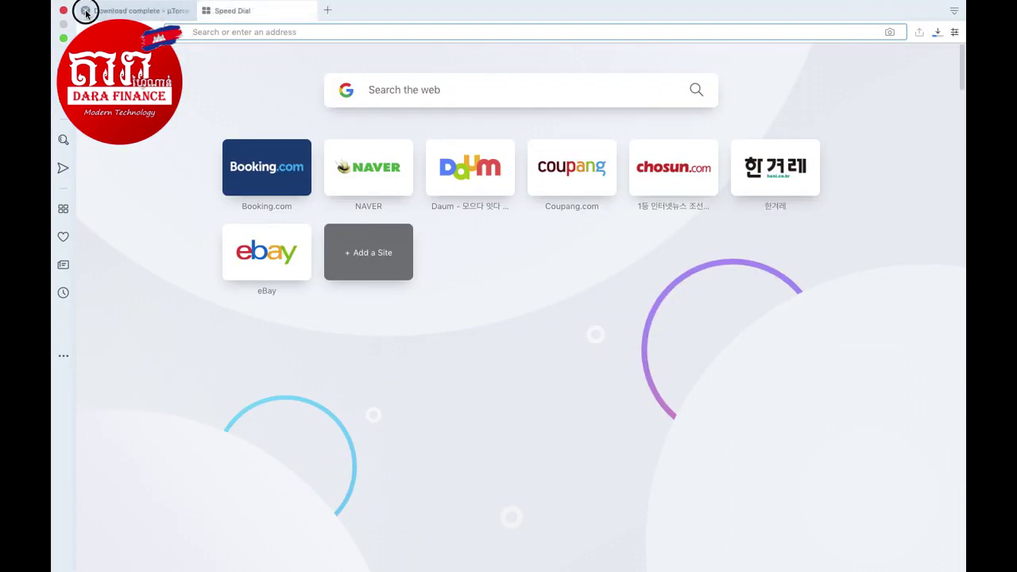
click(86, 11)
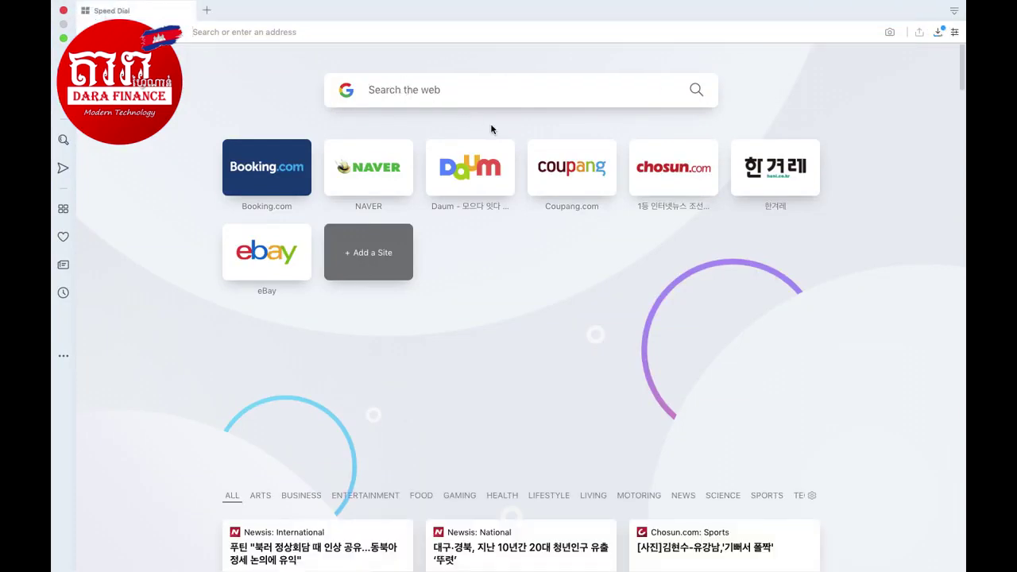
- Search the web for "itools 4"
text(it)
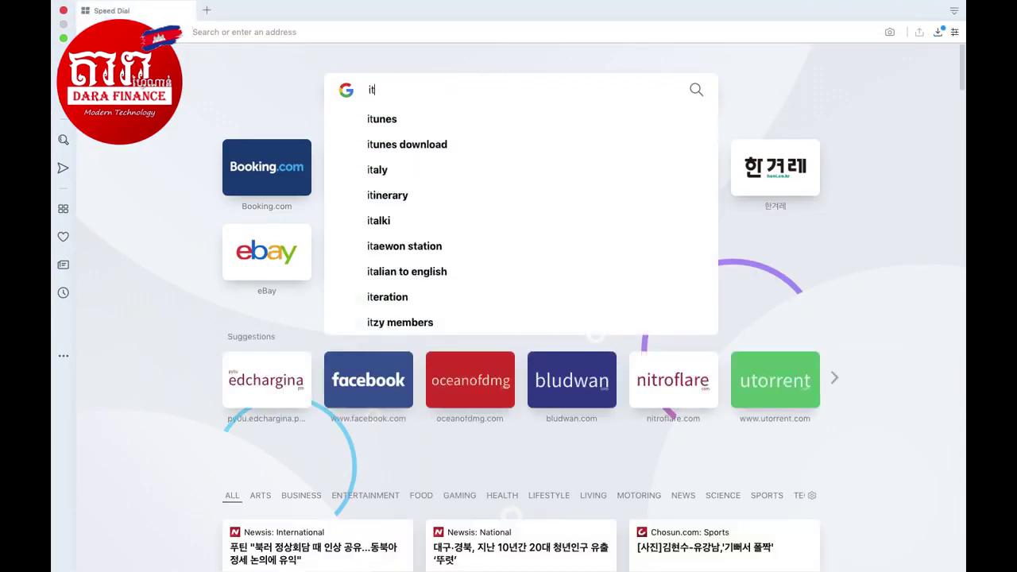
text(ools )
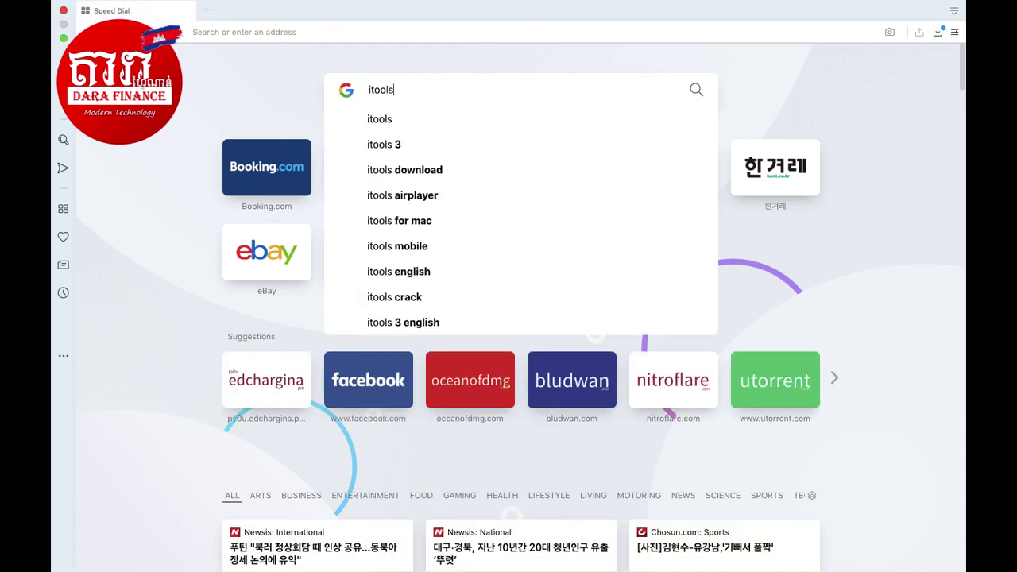
text(4)
key(Return)
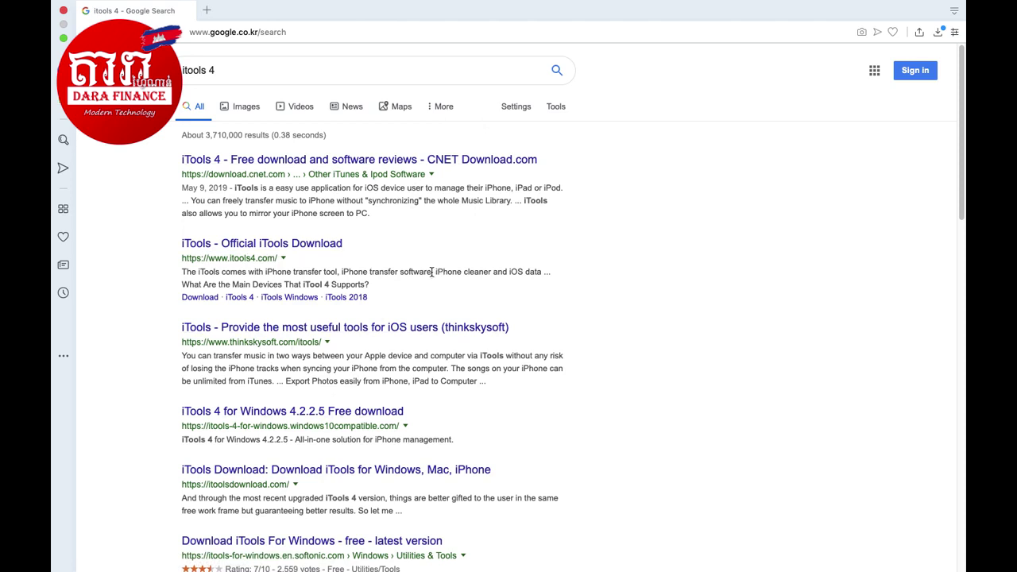
click(268, 251)
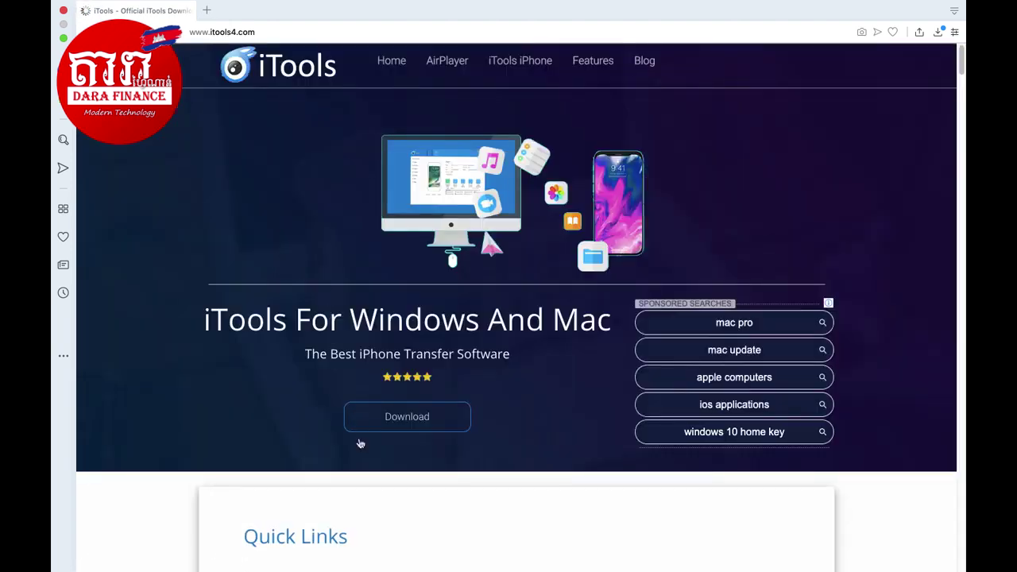
click(383, 425)
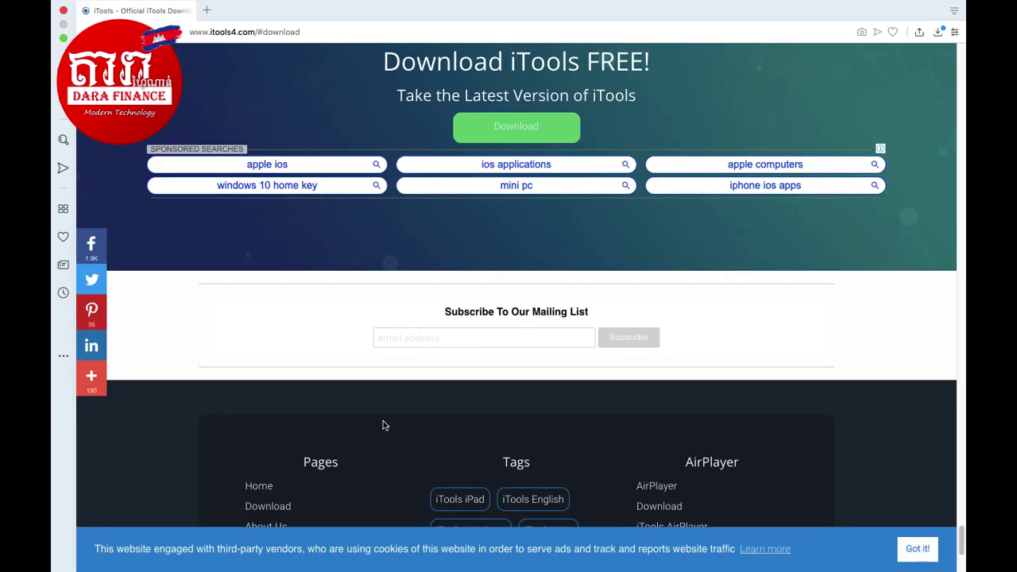
click(522, 135)
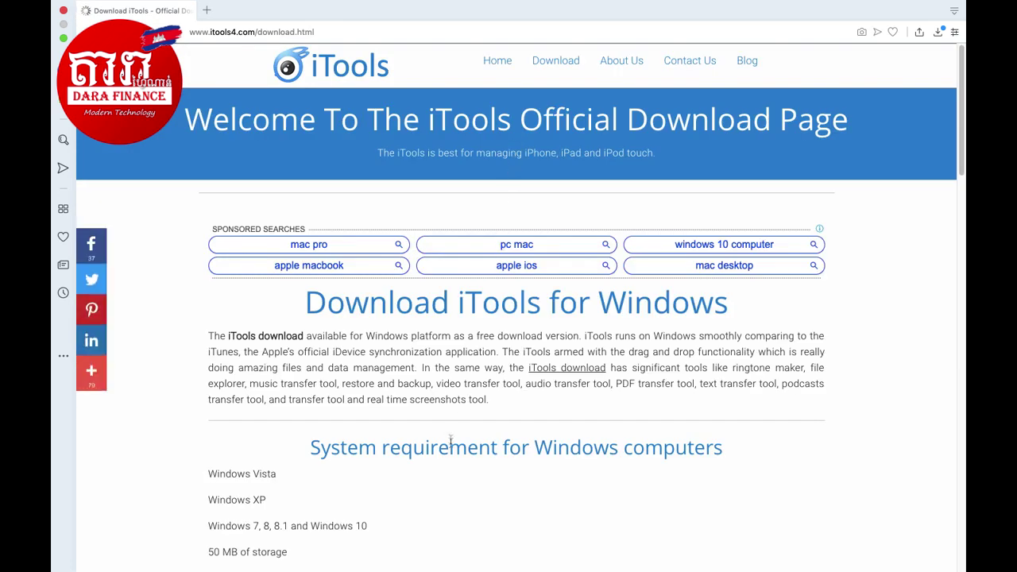
- Find the installer links on the iTools download page and download the Mac version
scroll(445, 464, down, 10)
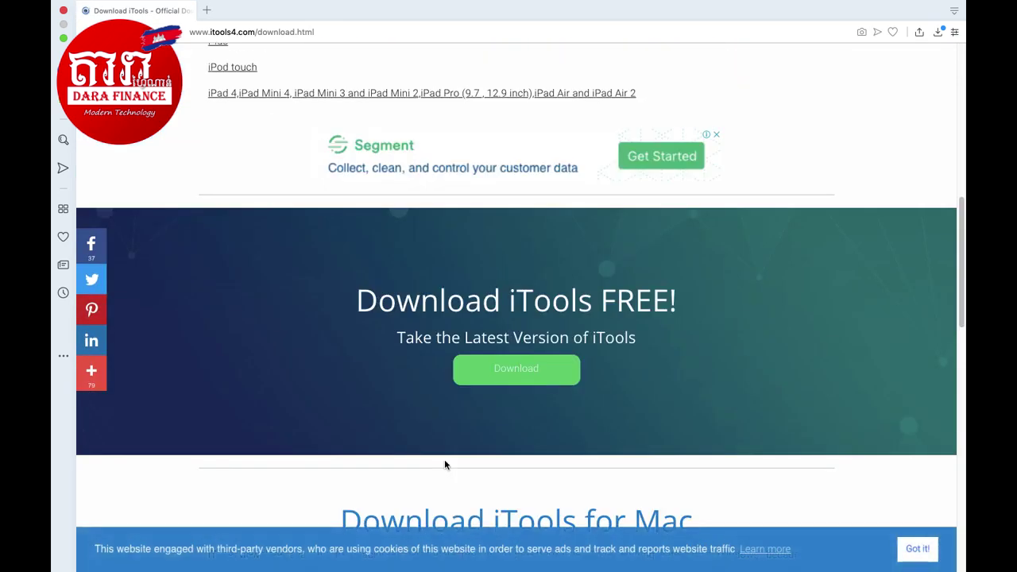
scroll(444, 459, down, 2)
scroll(442, 458, up, 5)
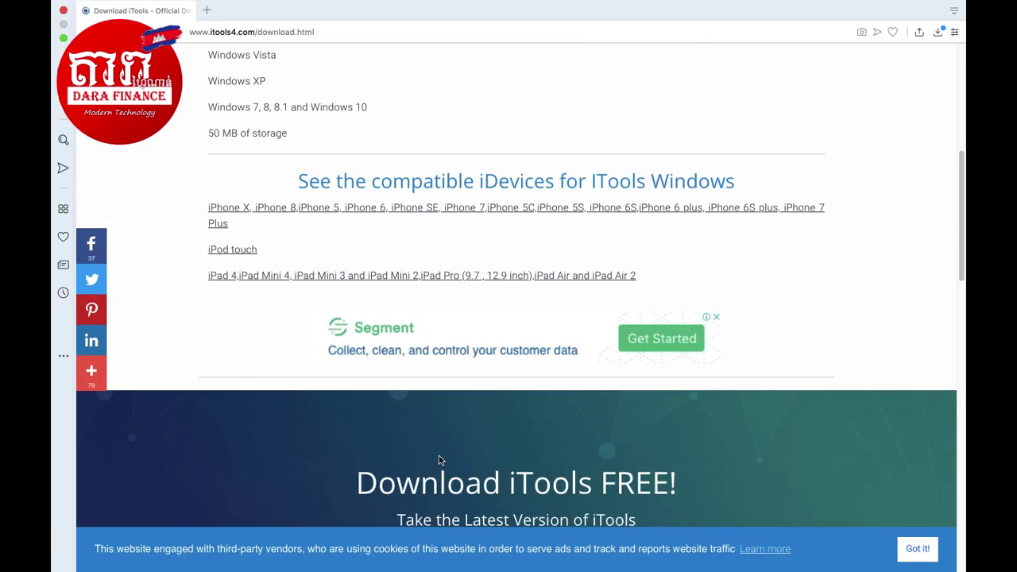
scroll(438, 459, down, 10)
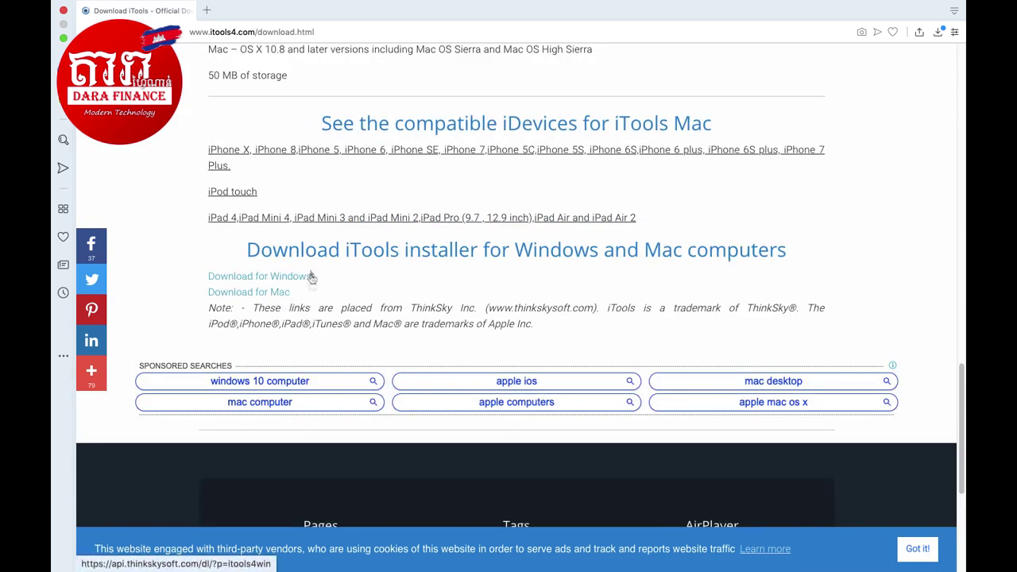
click(255, 294)
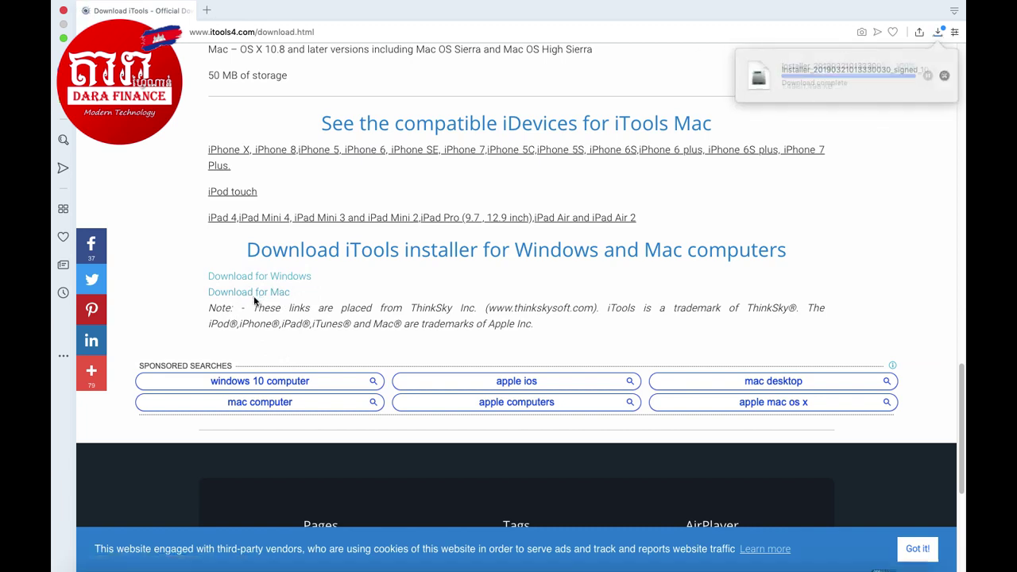
- Open the downloaded installer disk image and launch its Installer app, approving the security prompt
click(882, 83)
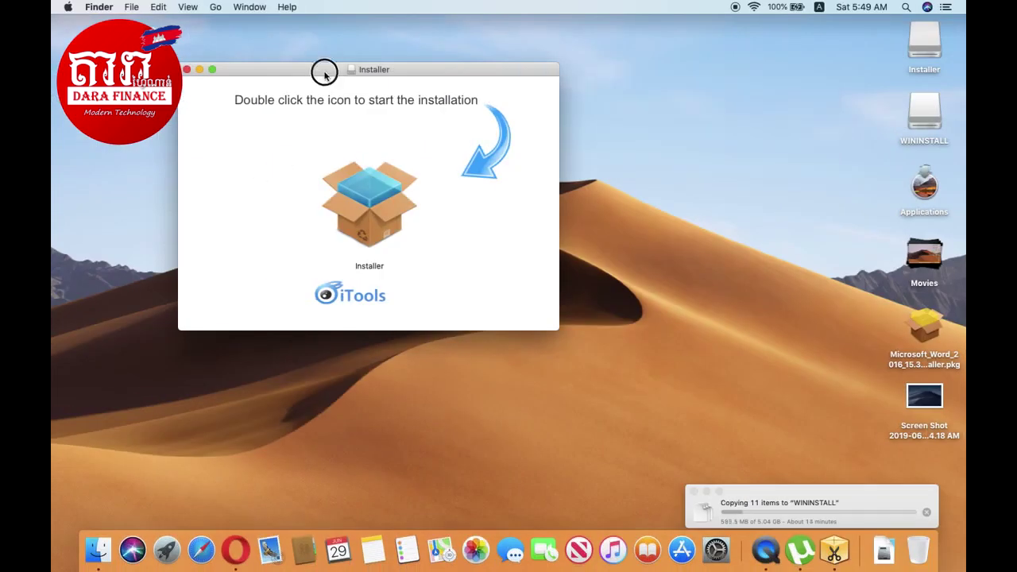
drag(324, 71, 459, 104)
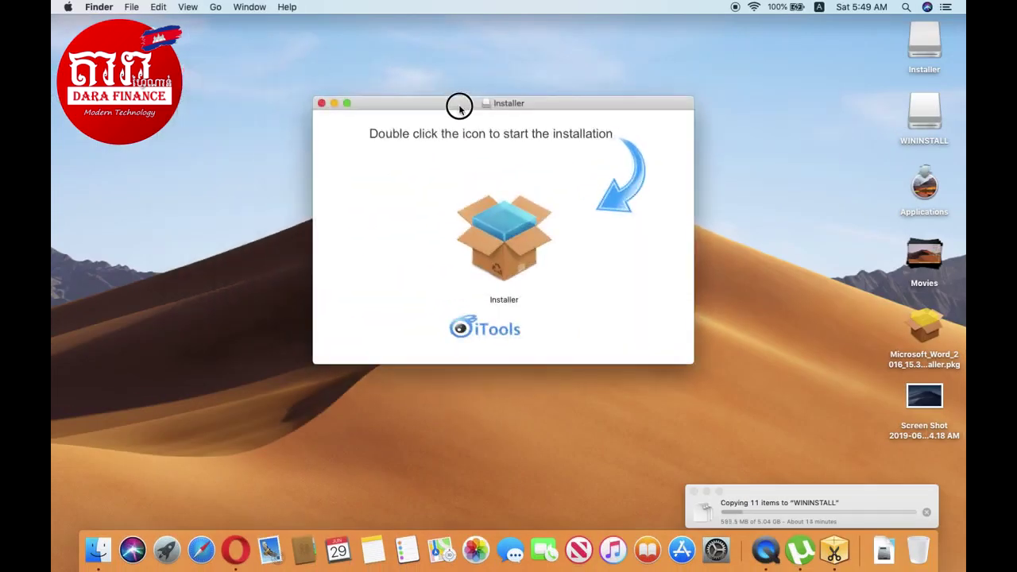
double_click(500, 249)
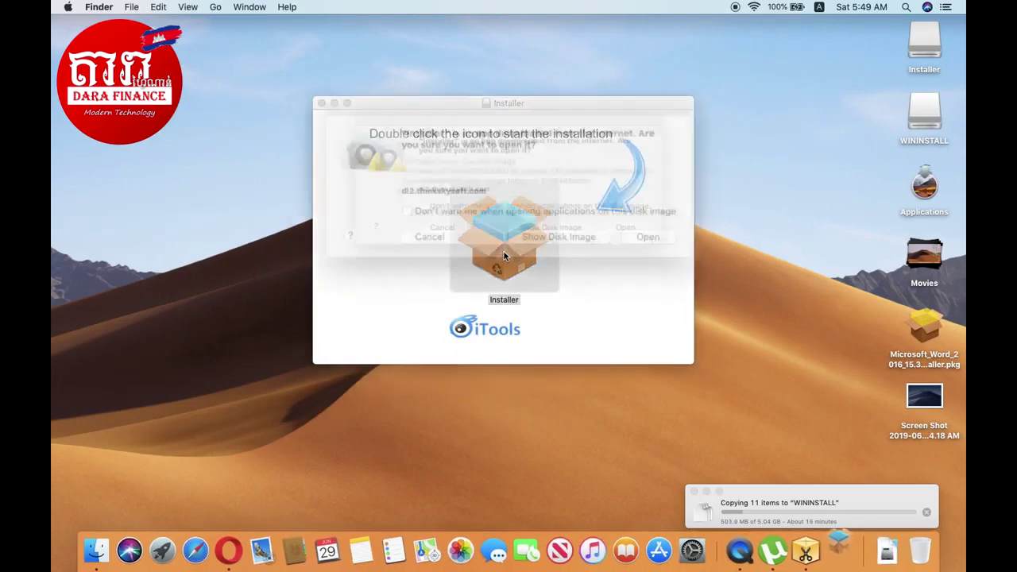
click(631, 231)
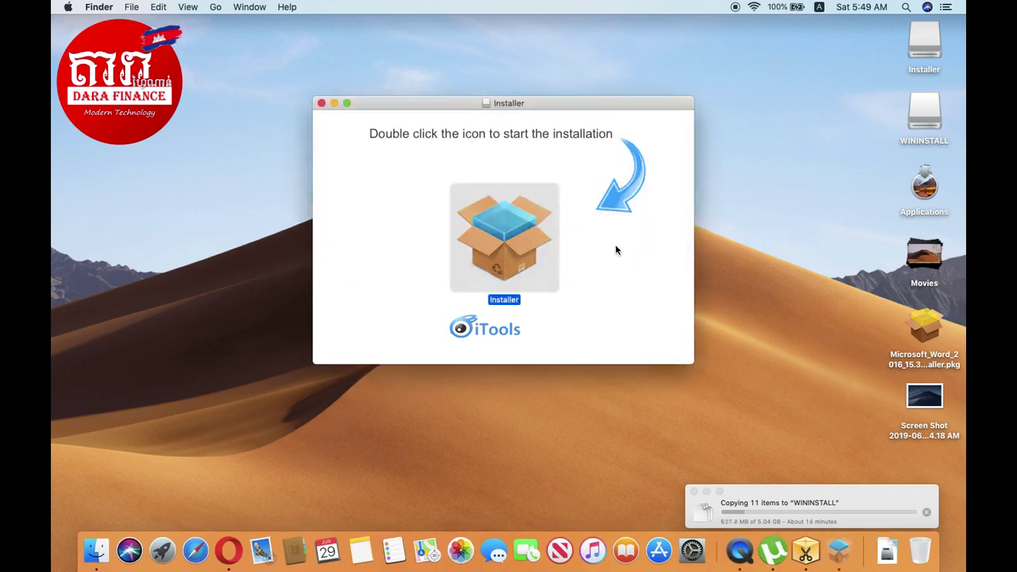
- Install iTools Pro, authorizing the changes with the account password, and close the installer windows
click(721, 402)
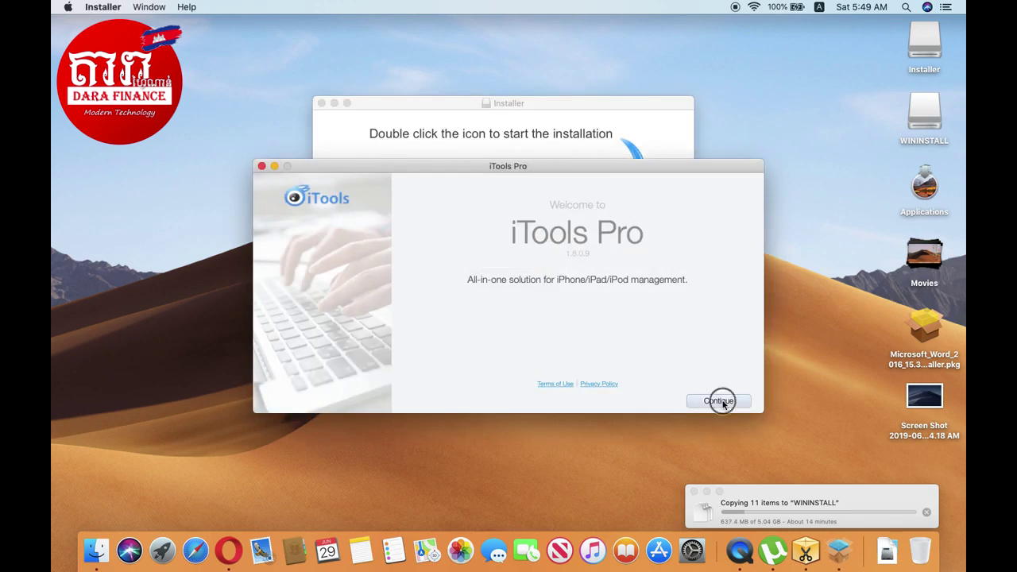
click(719, 401)
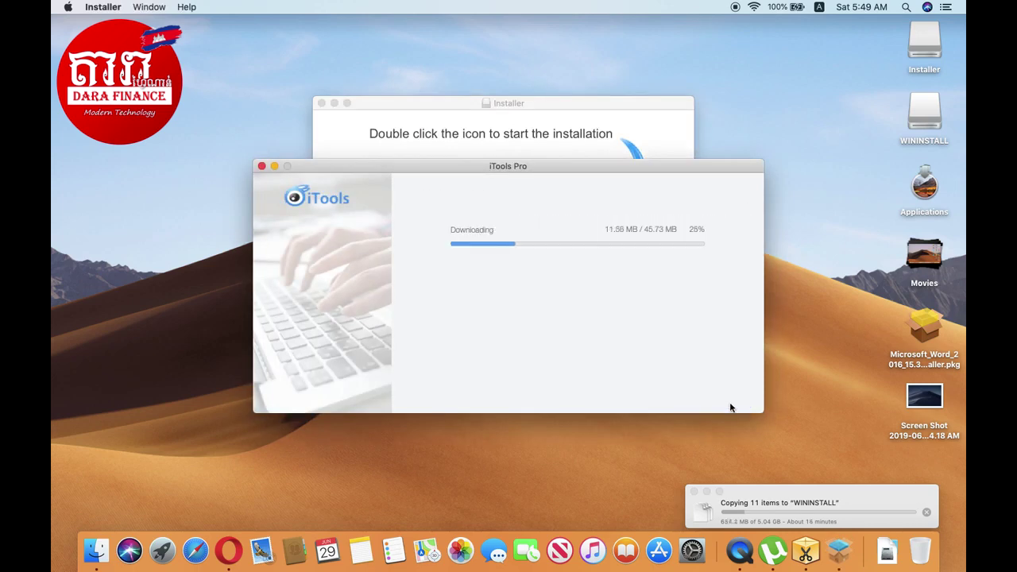
drag(564, 171, 552, 148)
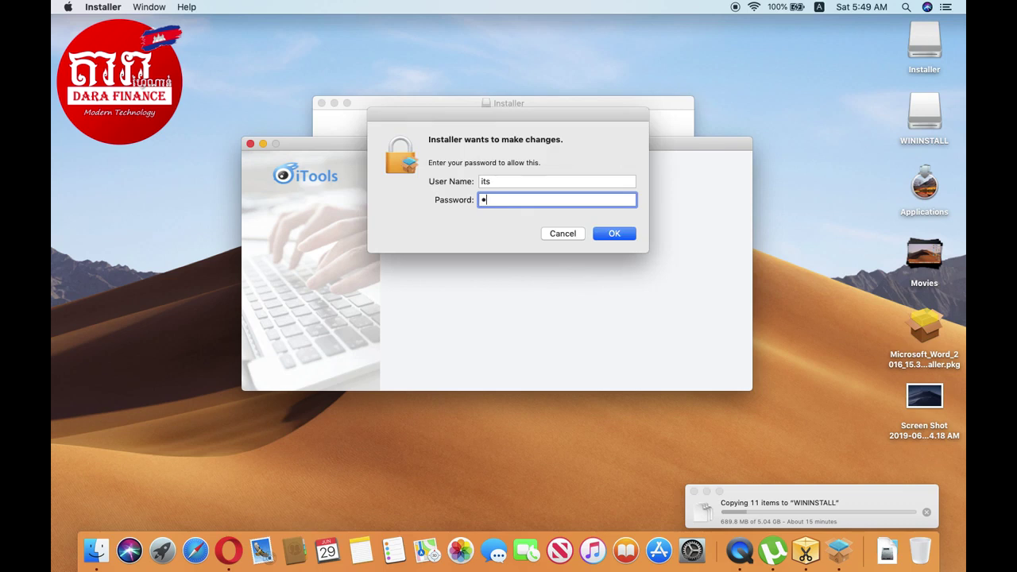
key(Return)
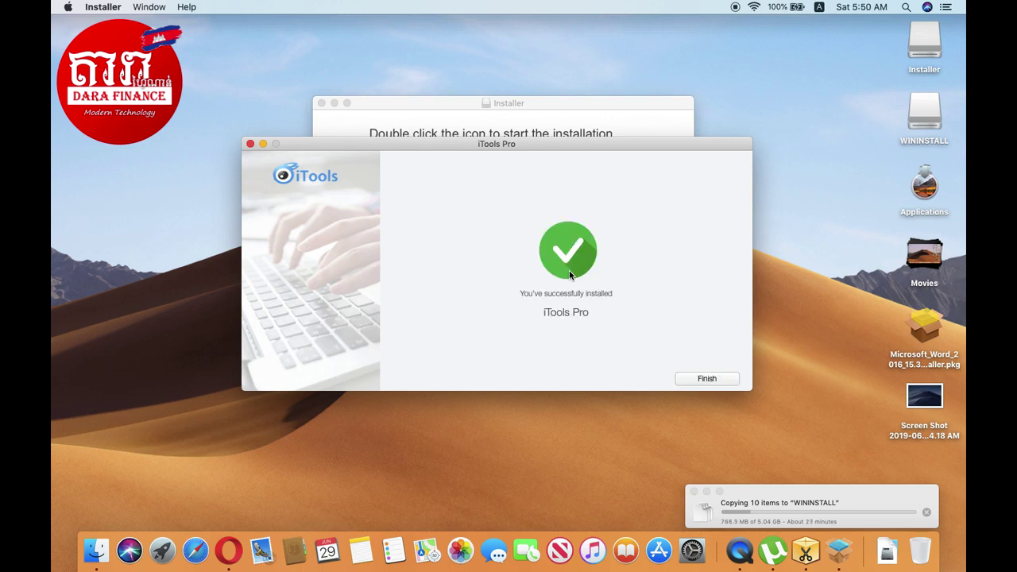
click(692, 378)
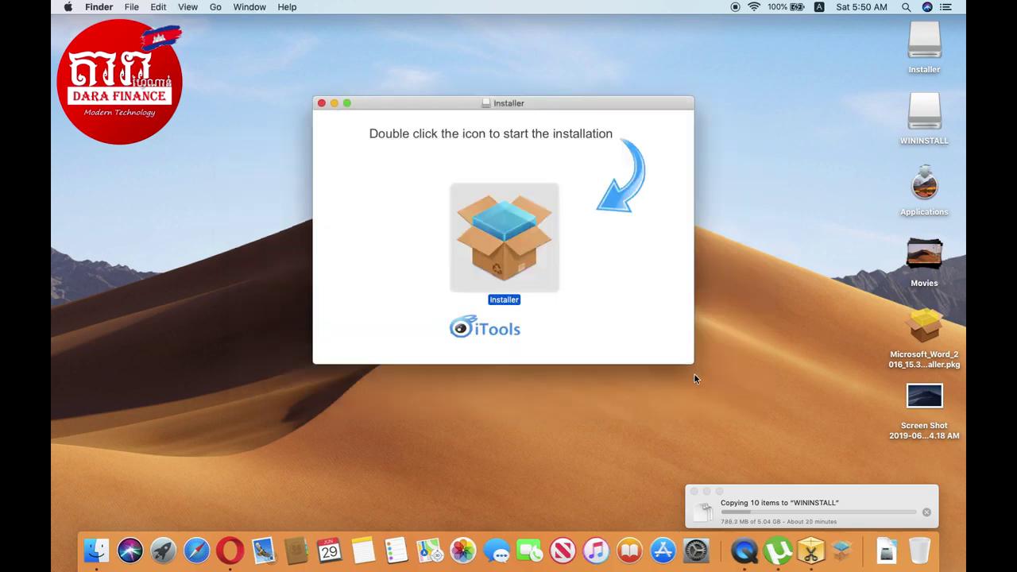
click(321, 104)
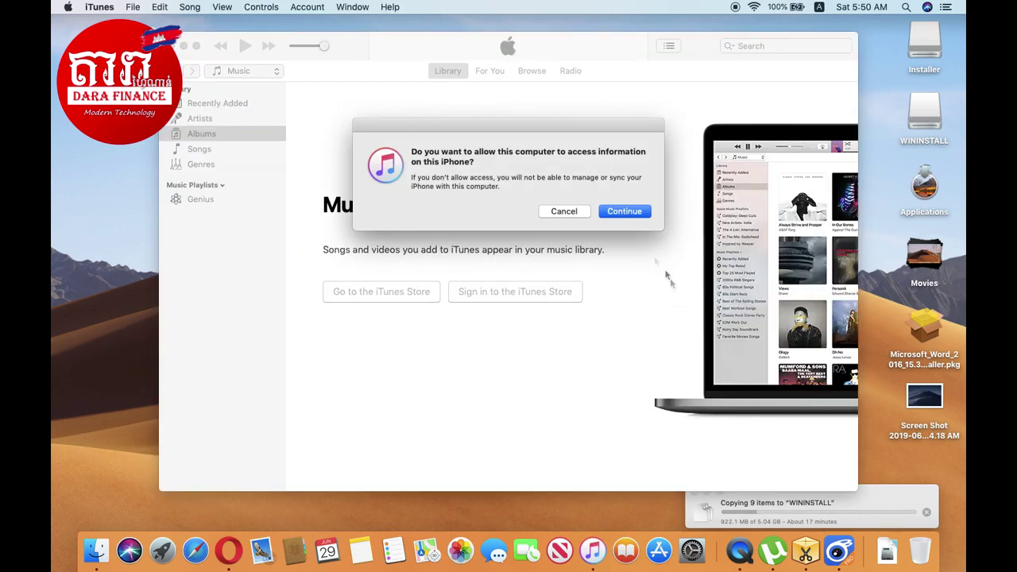
- Allow this computer to access the iPhone's information and minimize iTunes, leaving the iTools Pro window in view
click(624, 211)
click(183, 45)
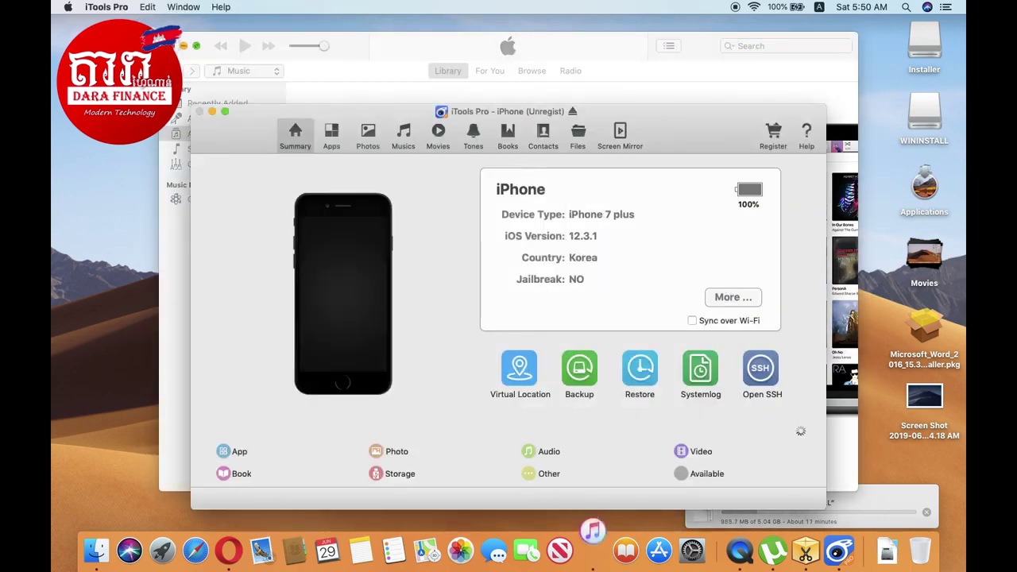
drag(261, 143, 269, 95)
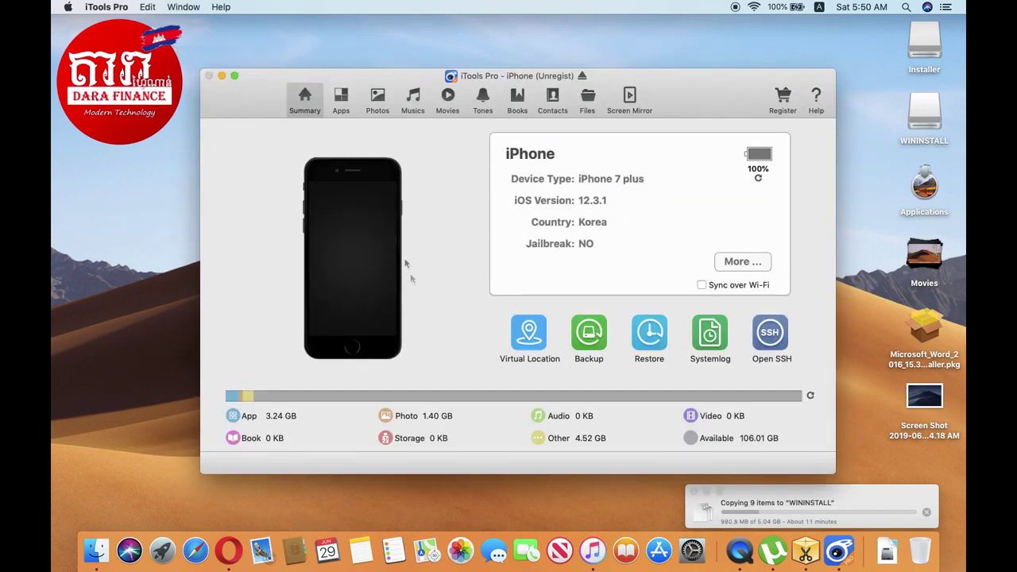
- Examine the iPhone's Apps, Photos and Musics sections in iTools Pro
click(341, 100)
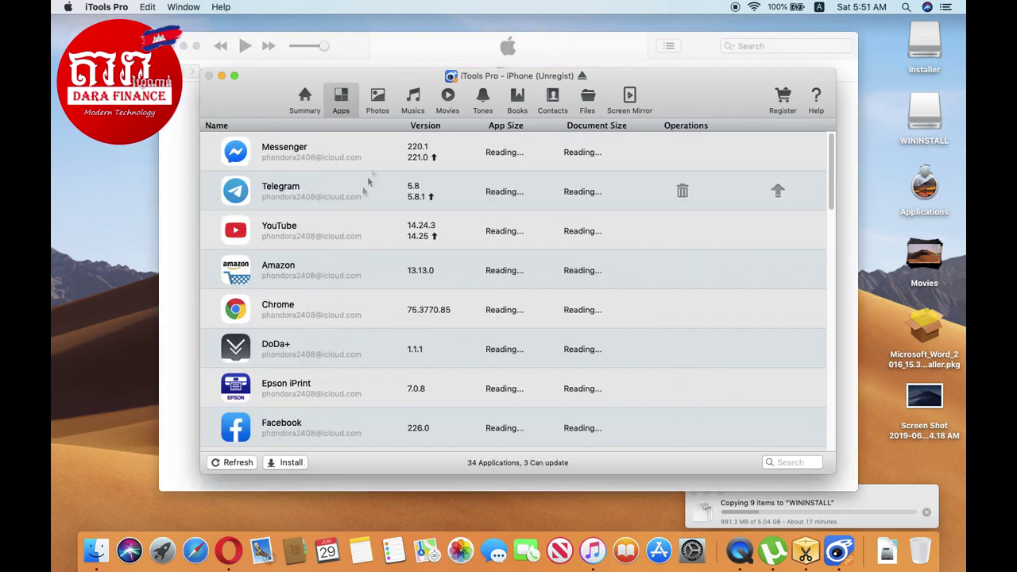
click(374, 99)
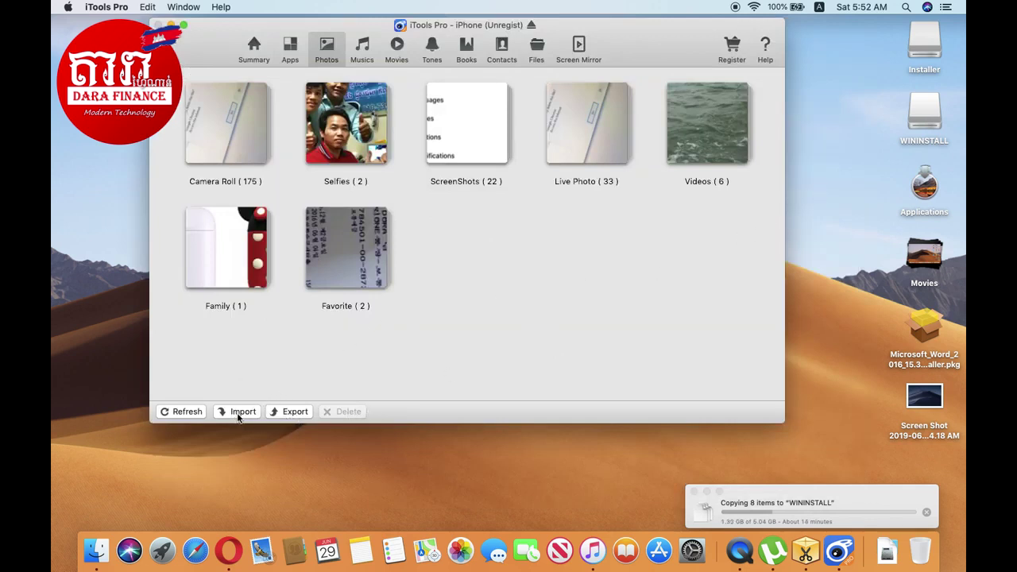
click(365, 50)
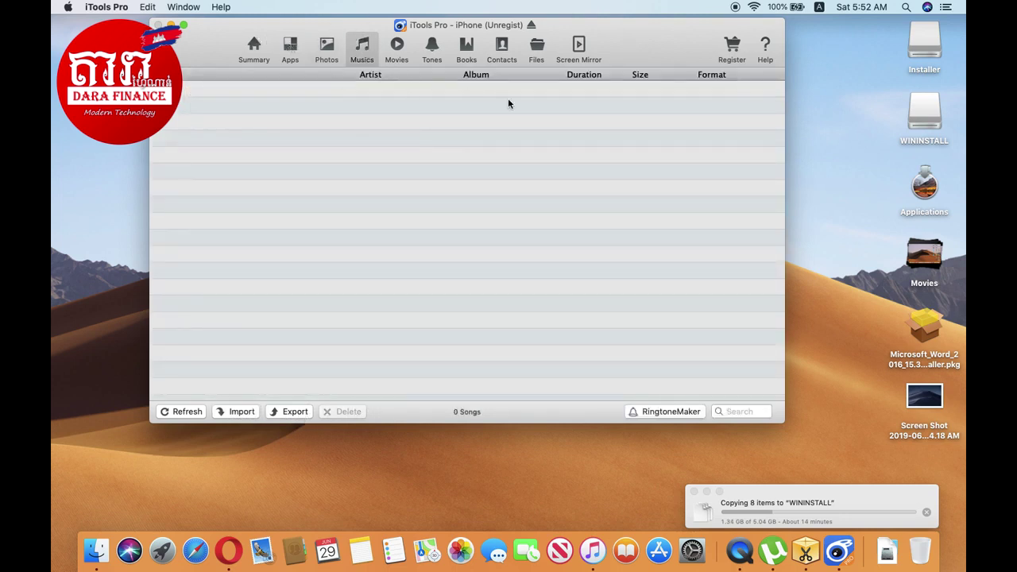
- Open the Movies section and try importing a movie, cancelling at the trial limits dialog
click(398, 49)
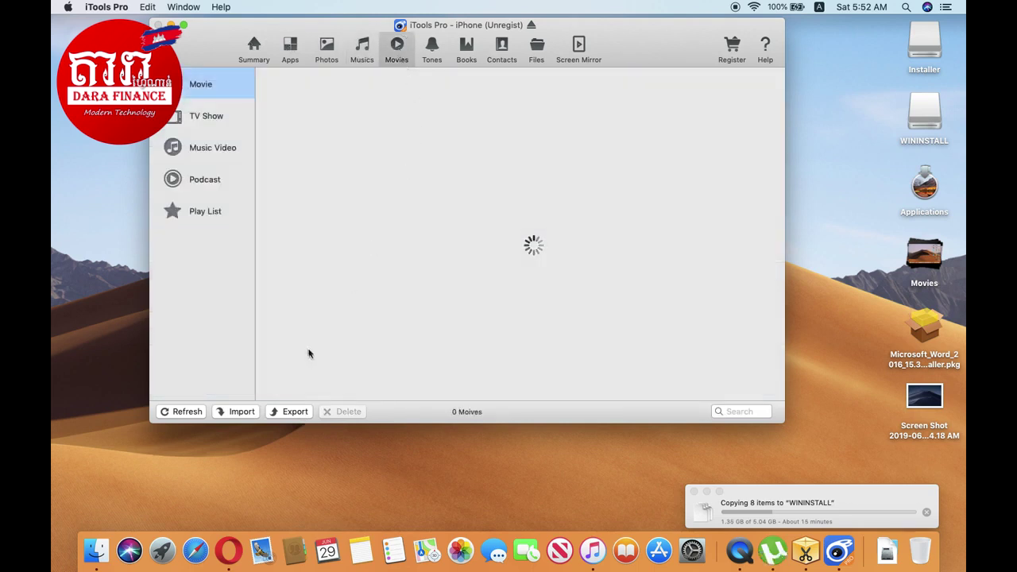
click(237, 413)
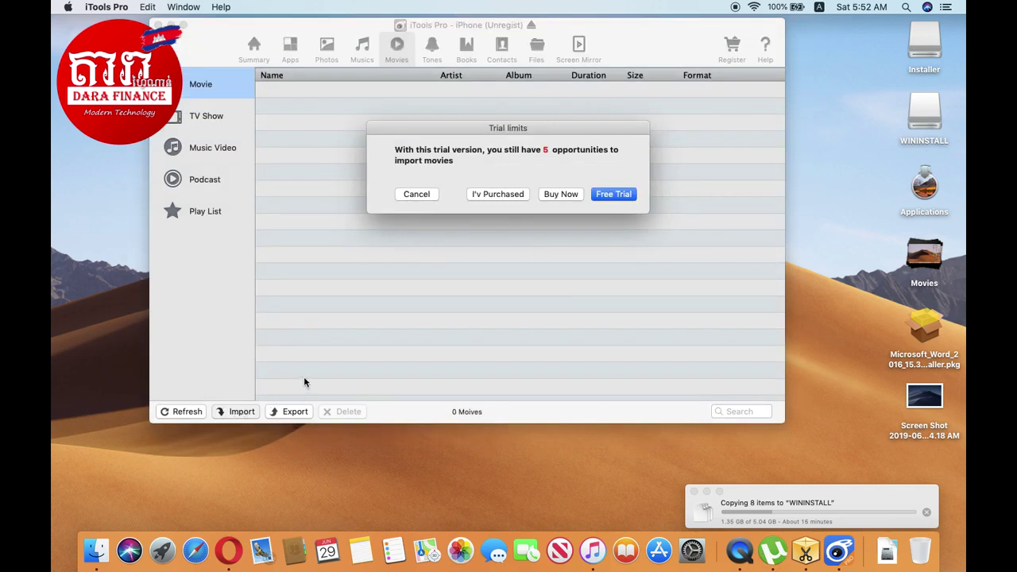
click(409, 199)
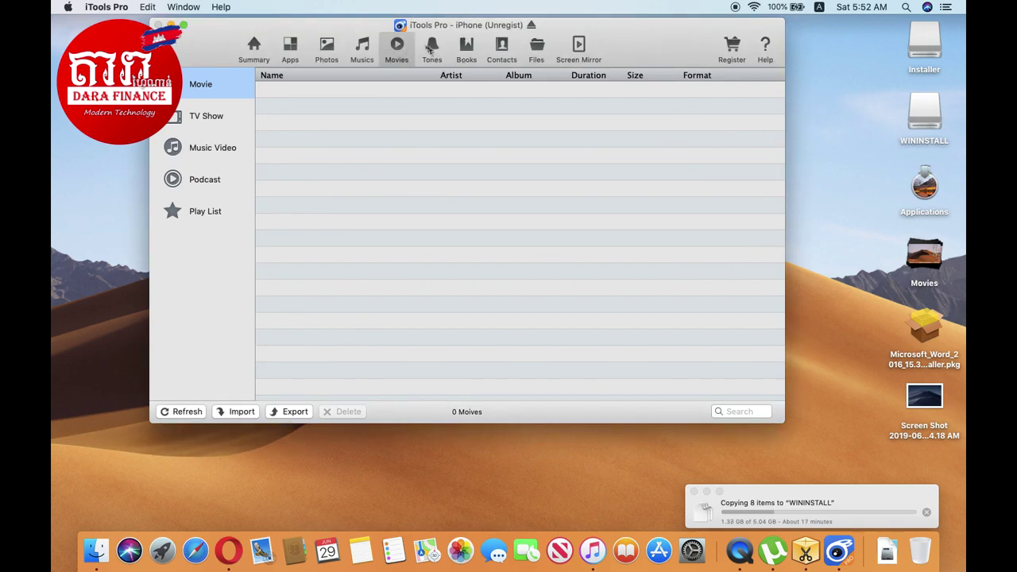
- Look at the Tones section, return to the iPhone's Summary page and move the iTools Pro window toward mid-screen
click(431, 49)
click(256, 50)
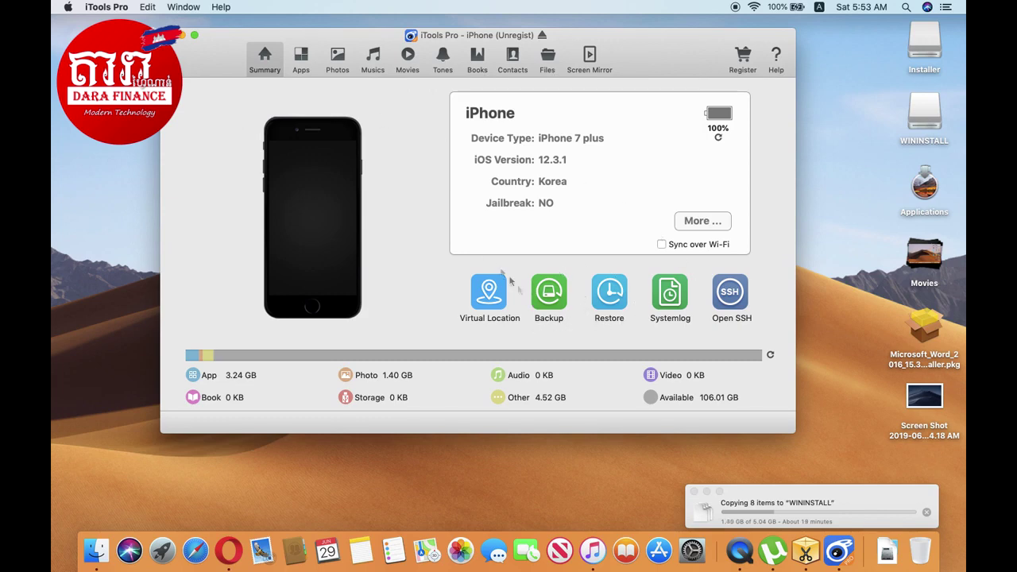
drag(224, 50, 279, 80)
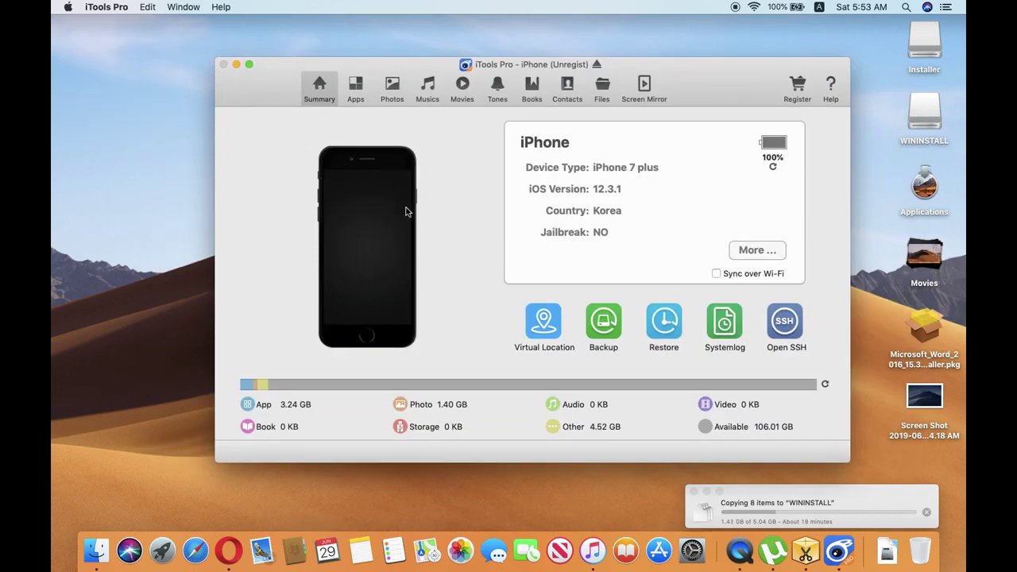